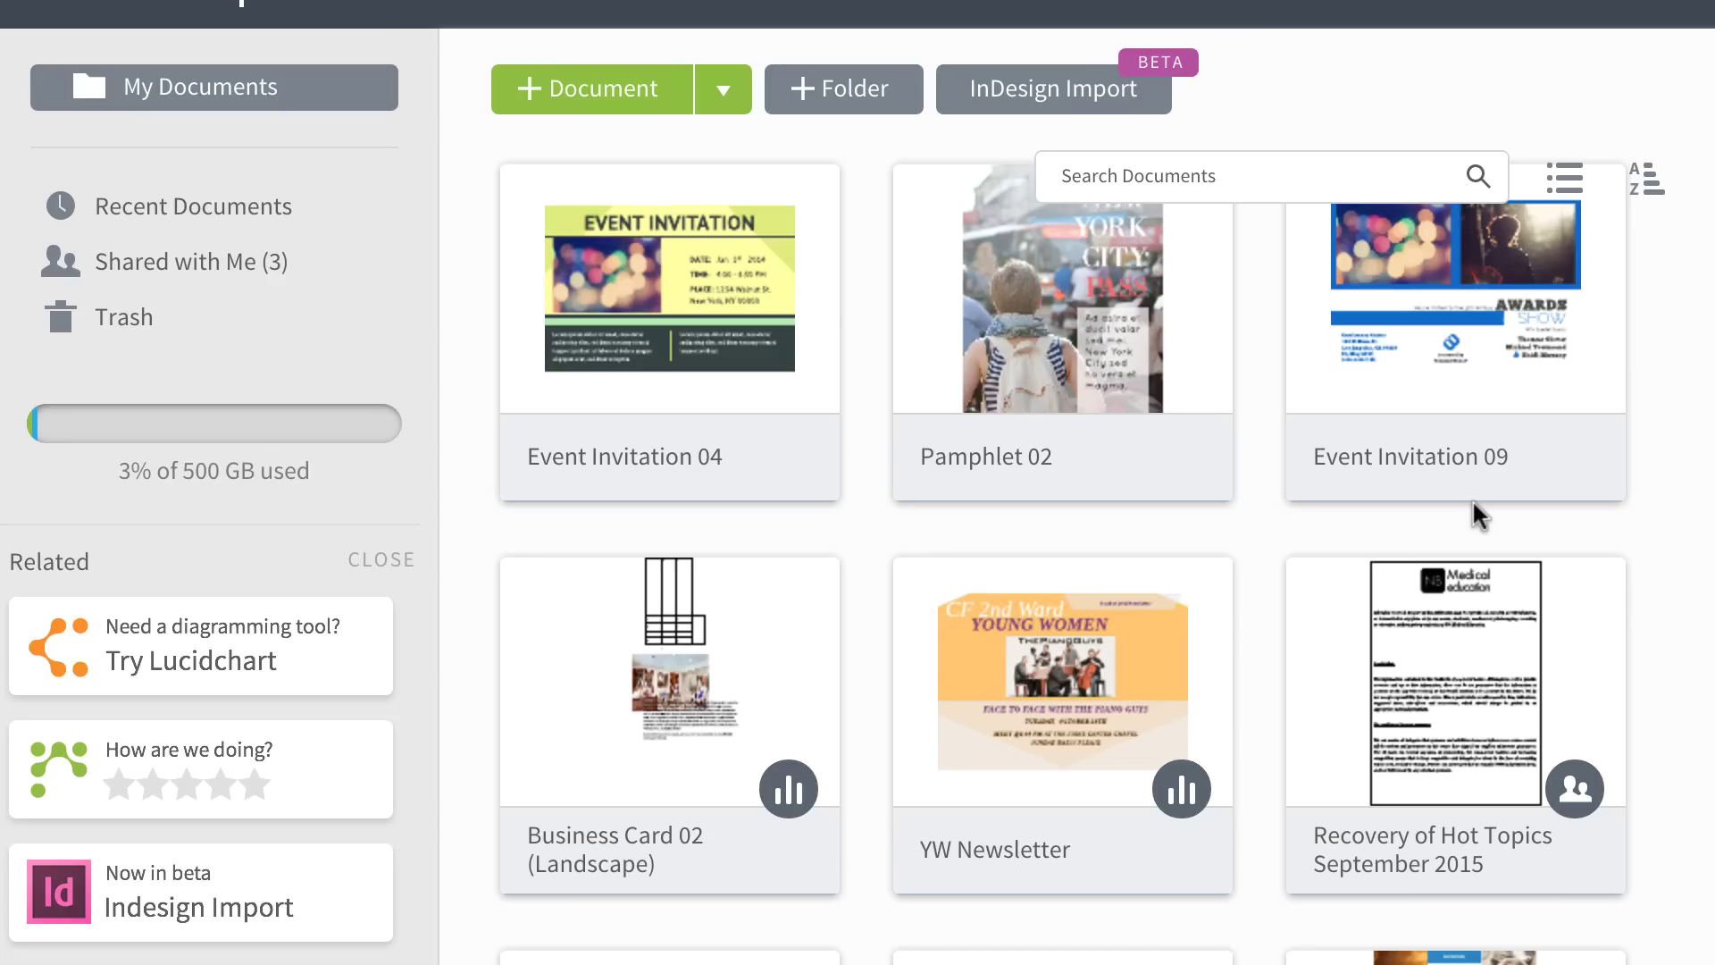
- Create a new document from the Magazine 03 (Outdoor Magazine) template
click(590, 89)
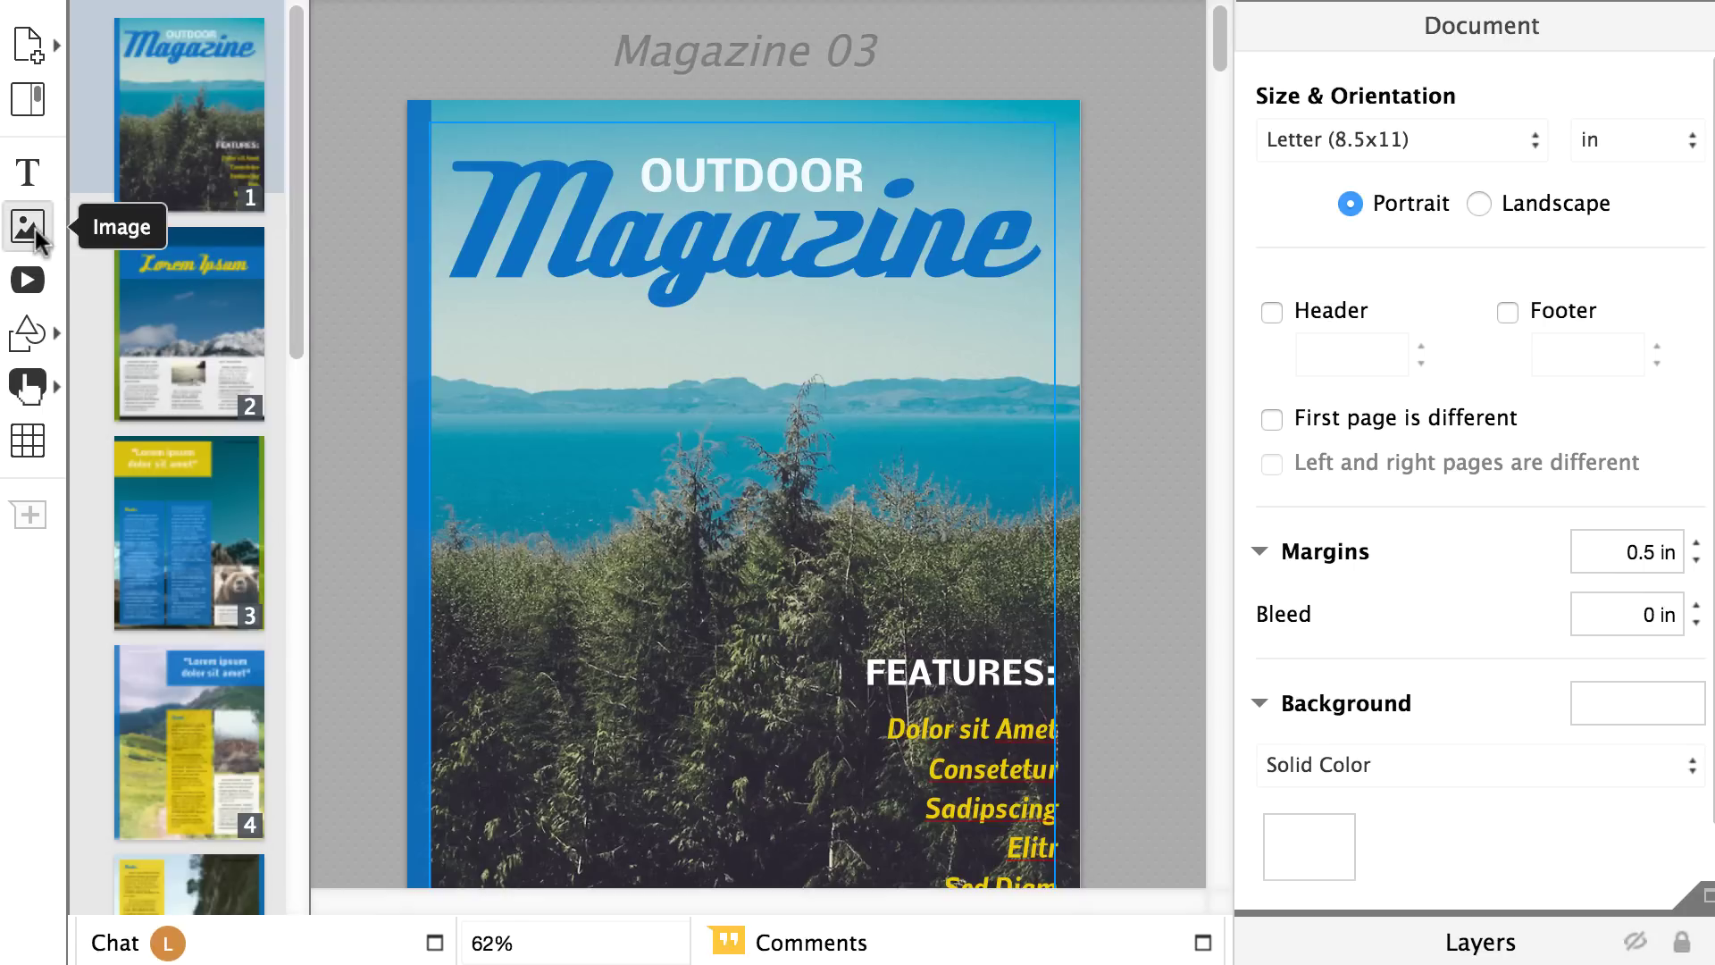
- Keep the cover page at Letter (8.5x11) size and lower its margins to 0.2 in
click(1062, 151)
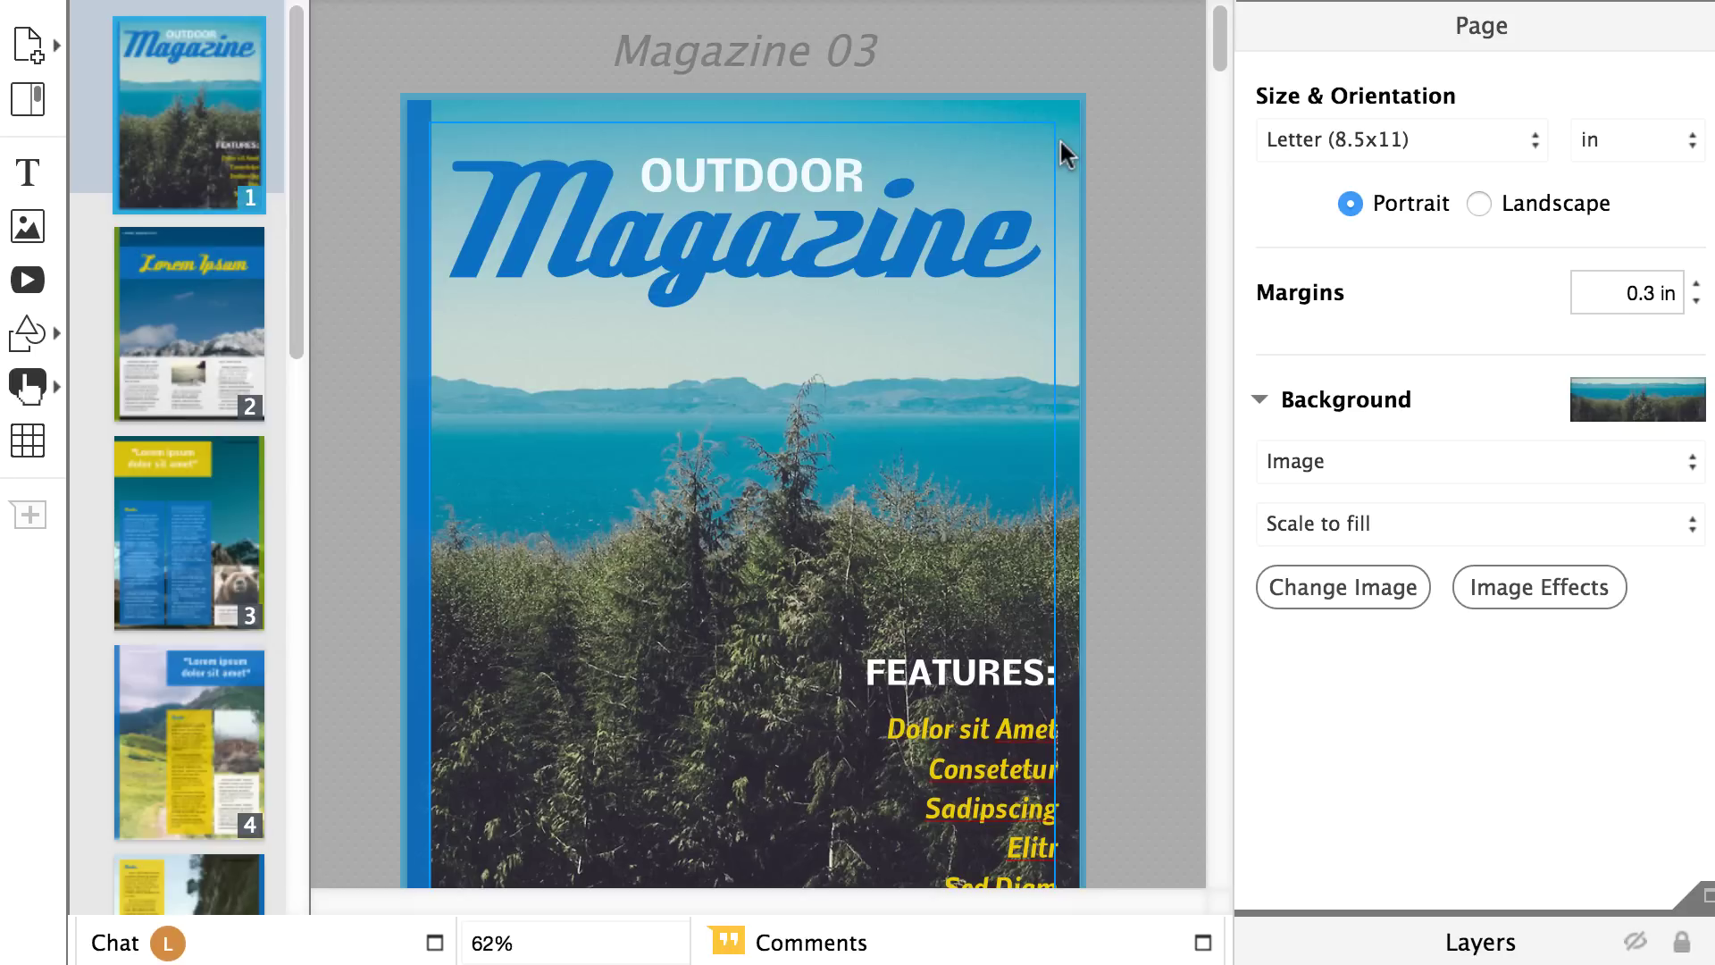
click(1535, 140)
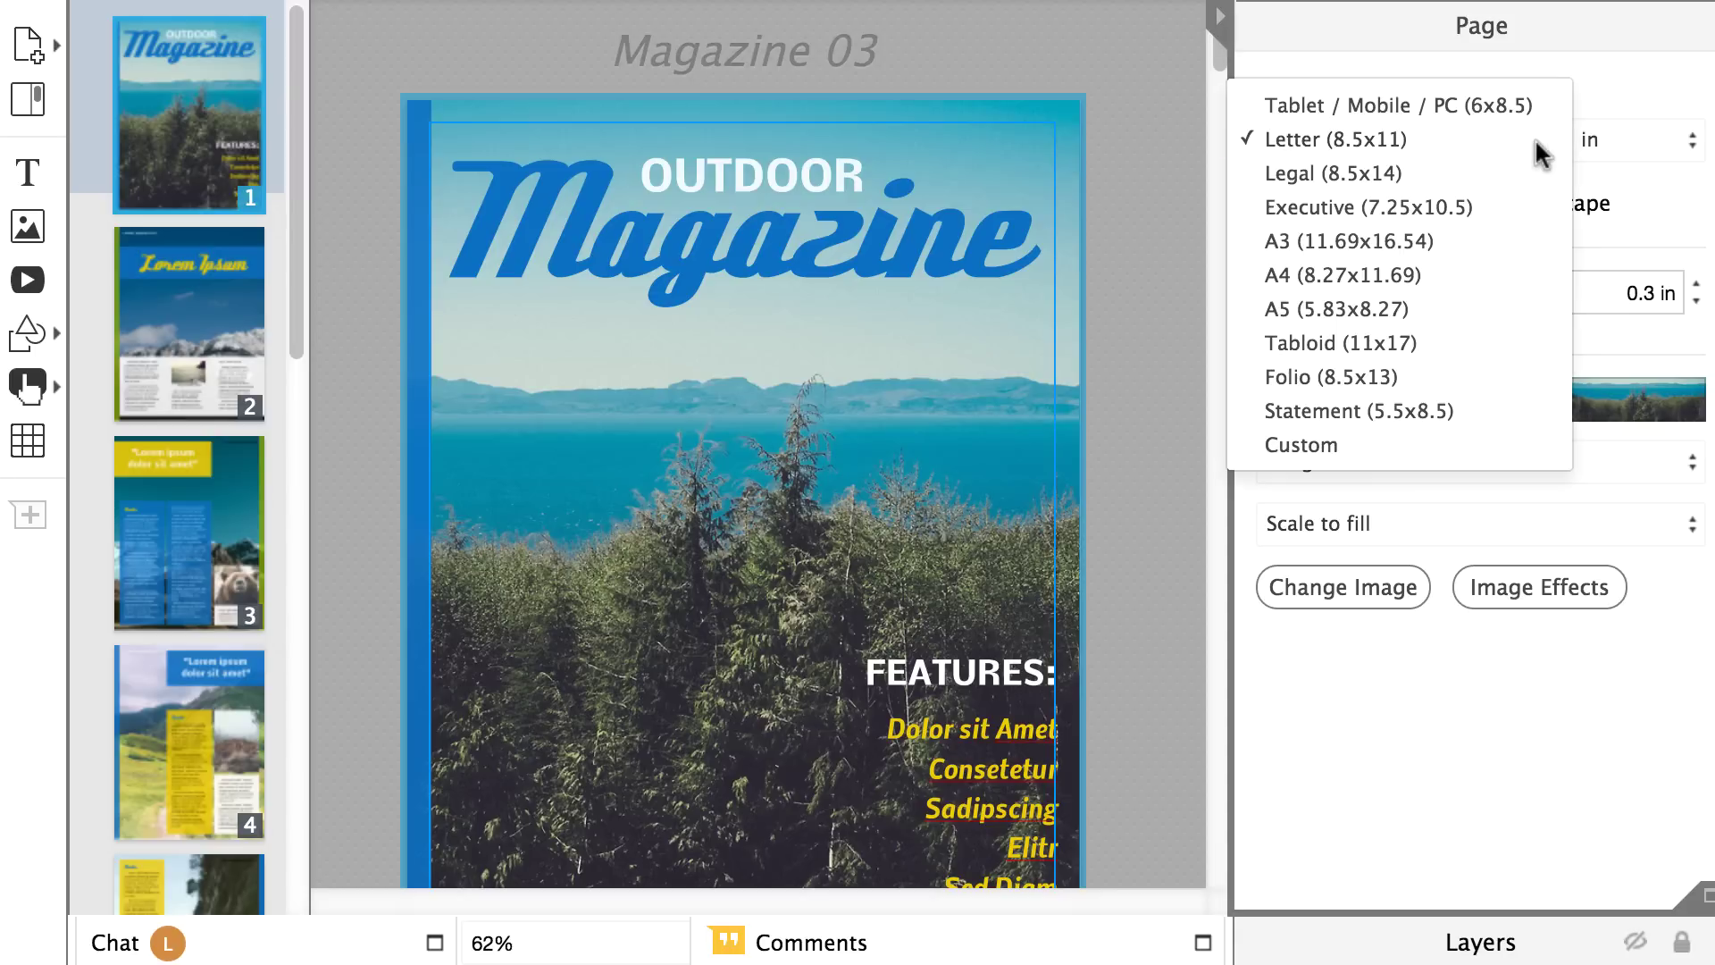
click(1391, 138)
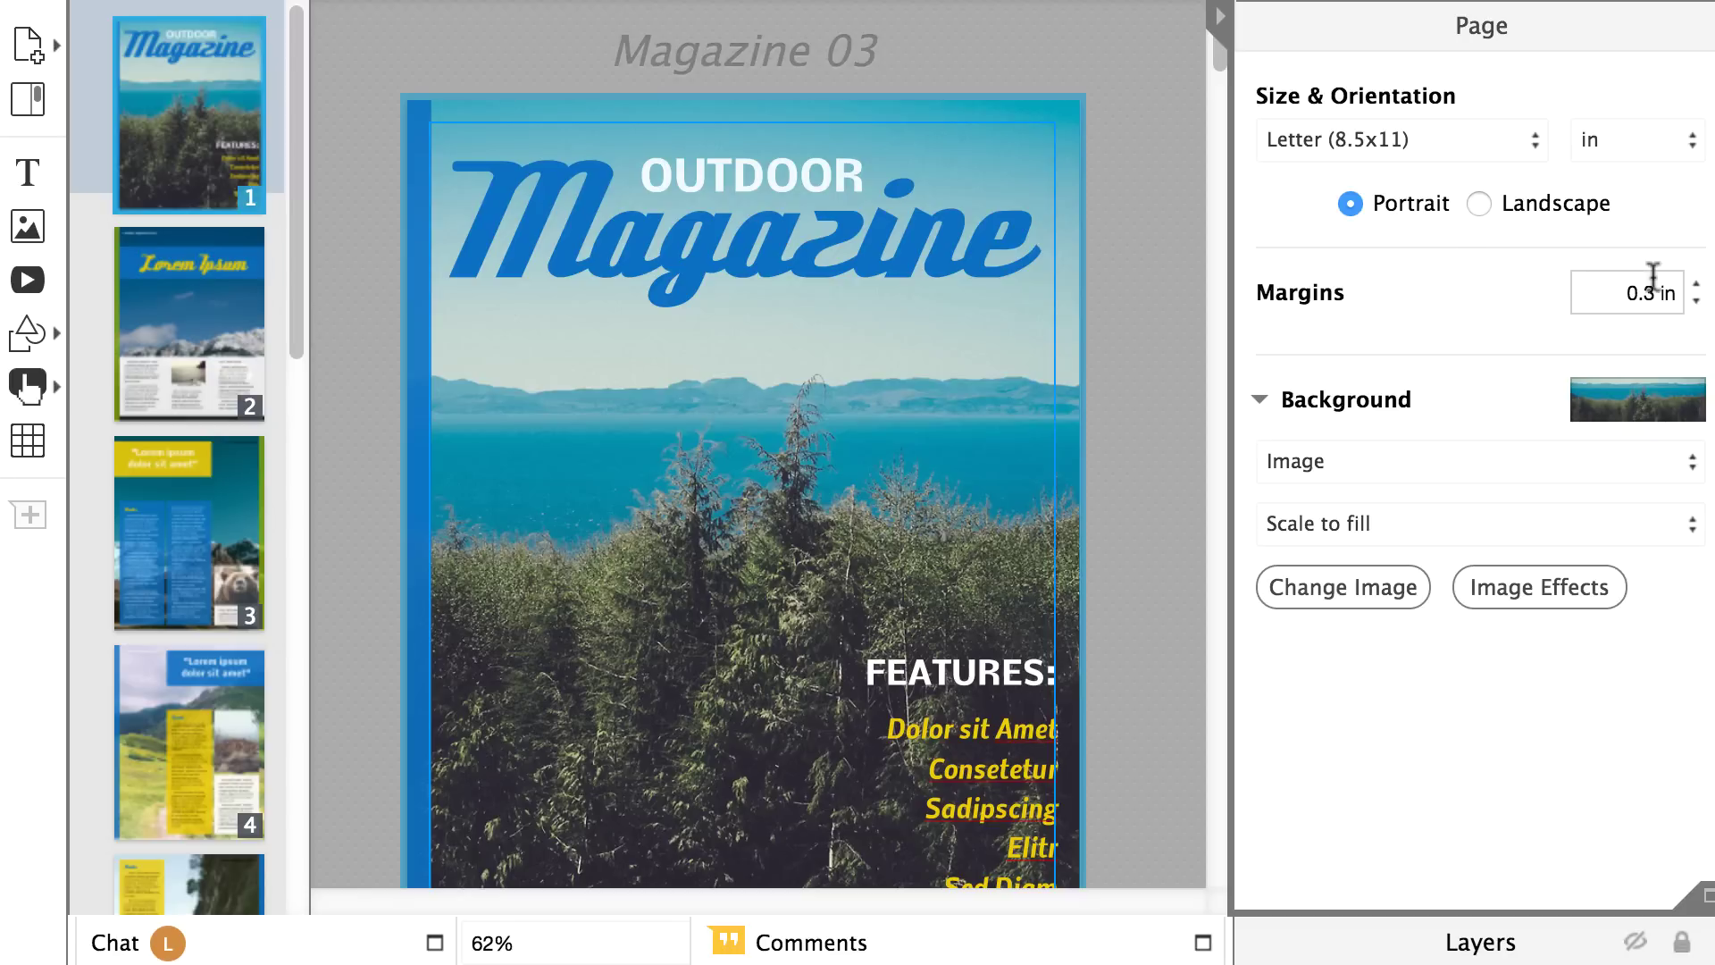
click(1697, 302)
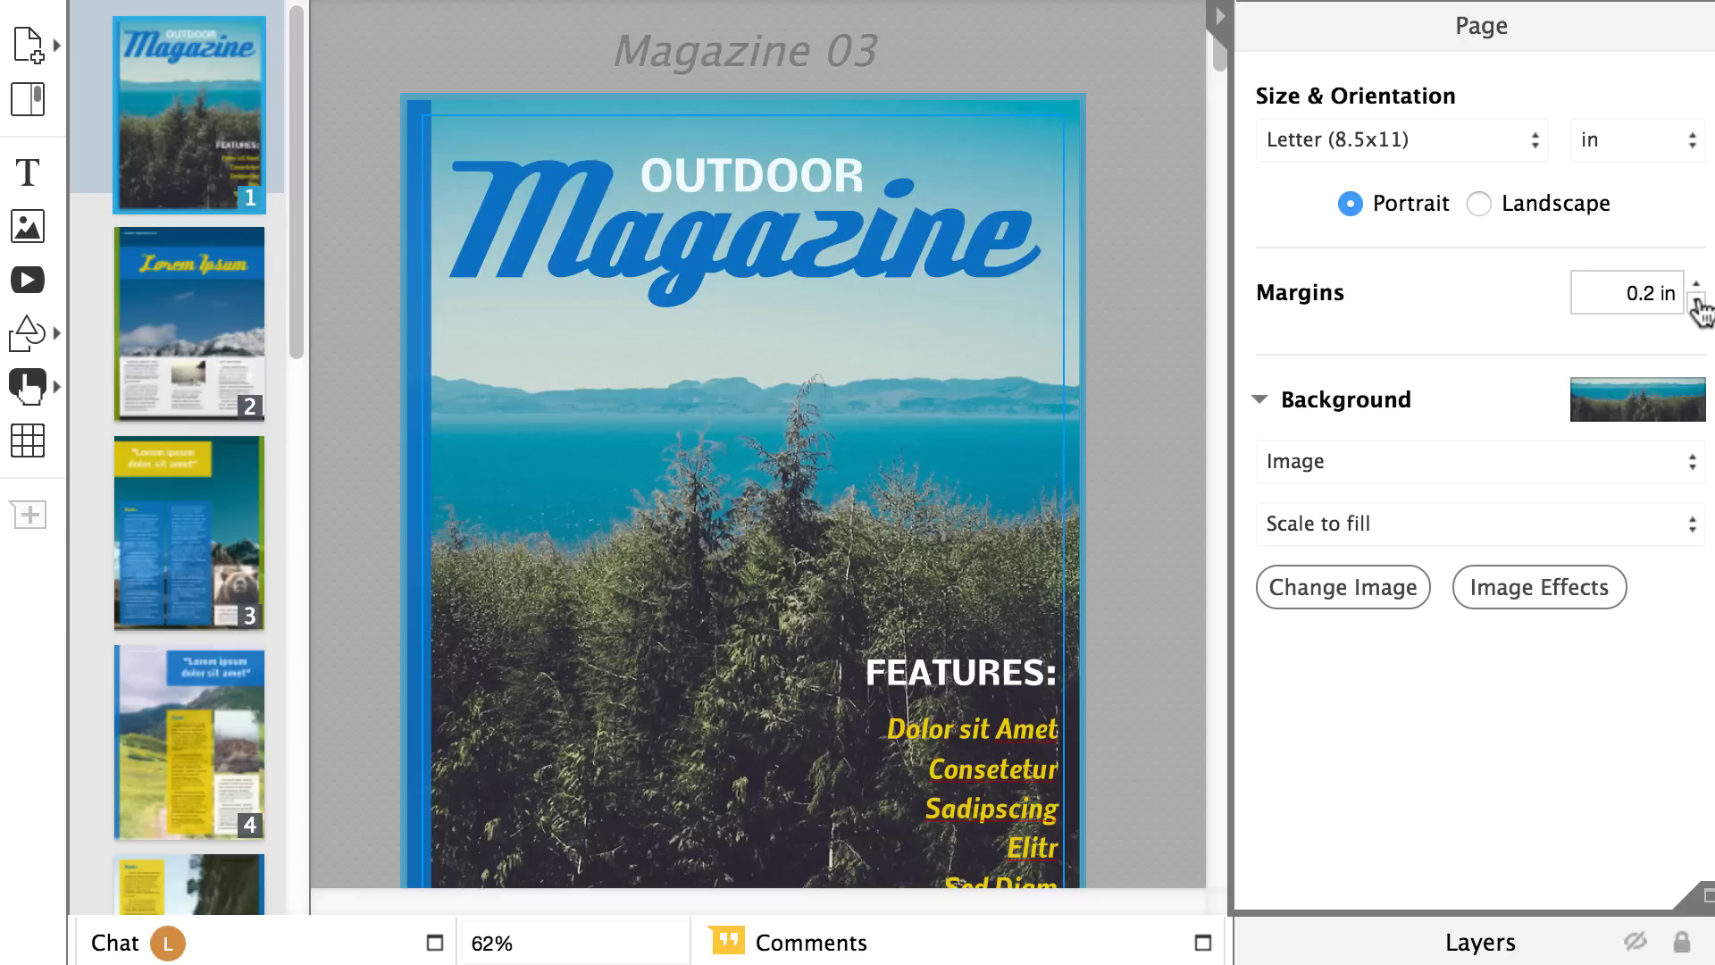
scroll(901, 557, down, 10)
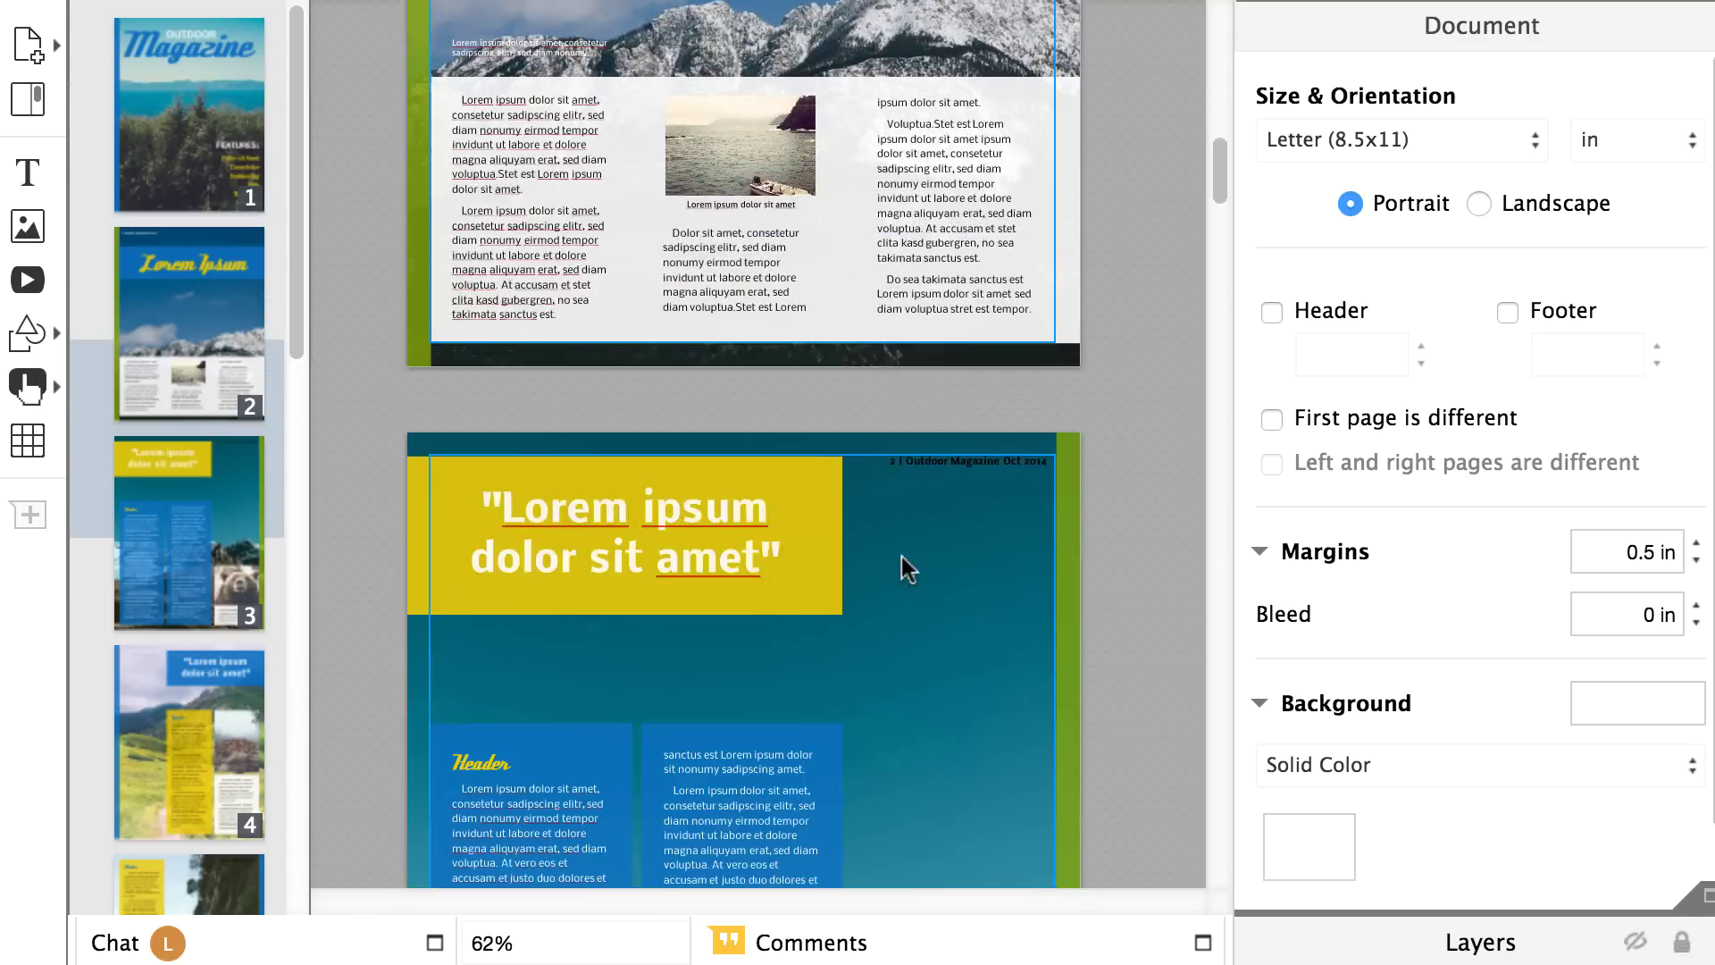
scroll(902, 557, down, 5)
scroll(965, 469, down, 5)
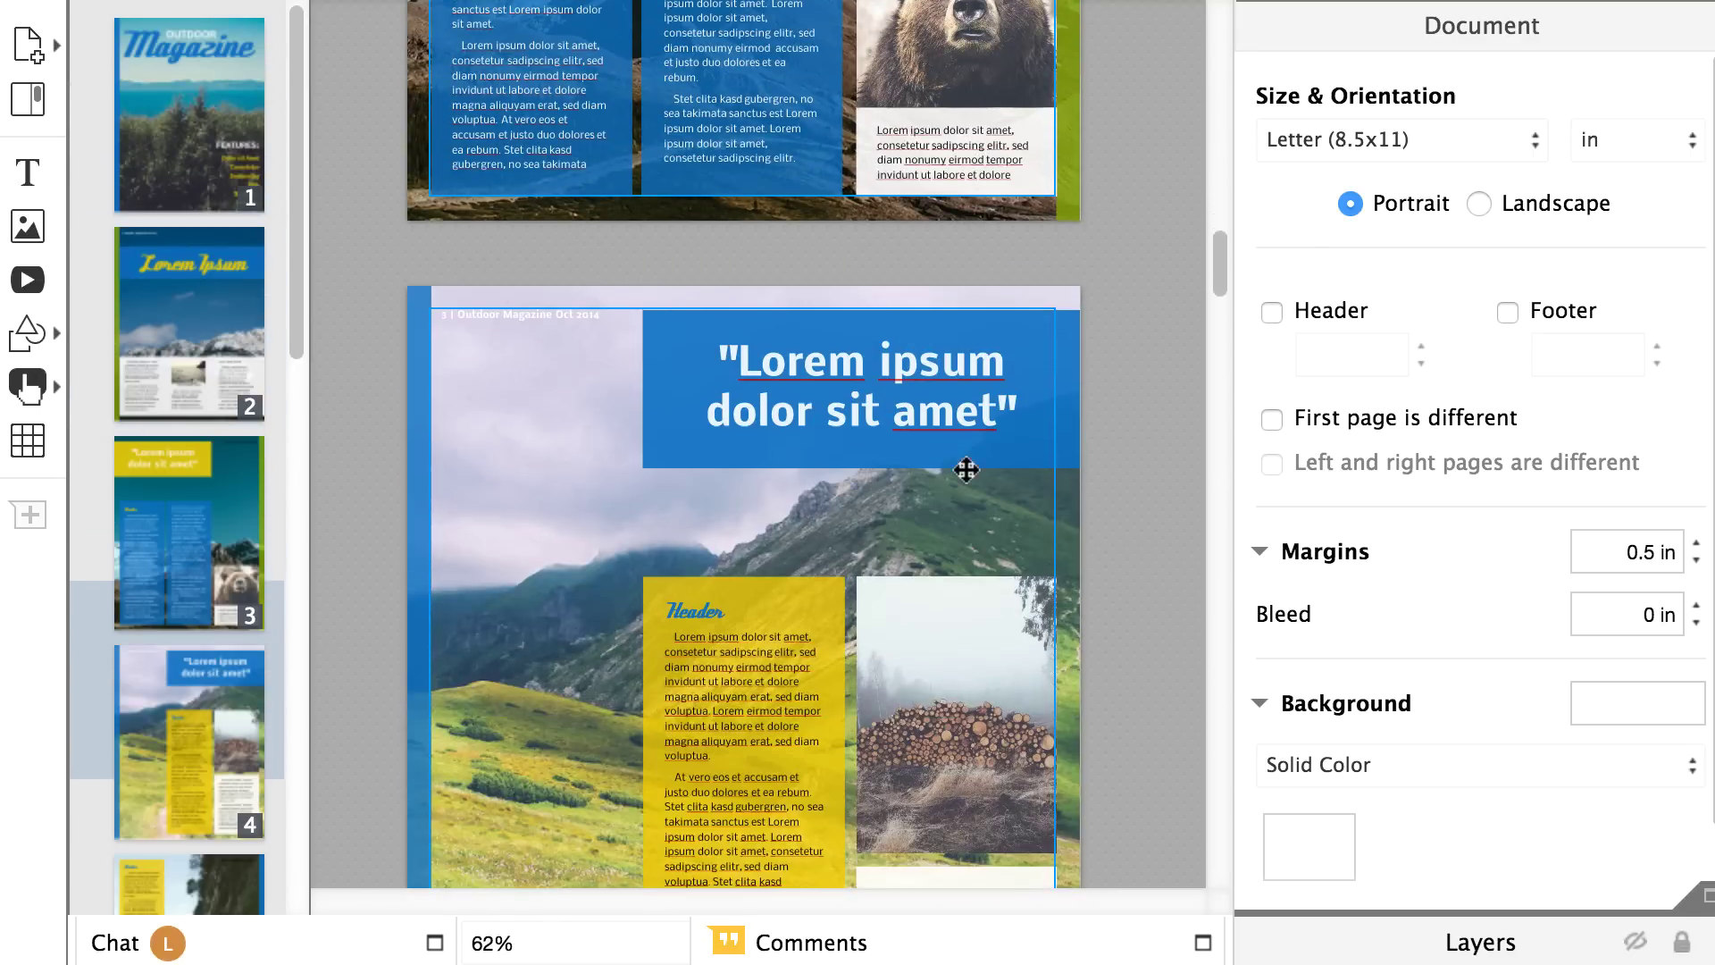
- Switch the page 4 quote heading's font to Theano Modern Regular
click(948, 388)
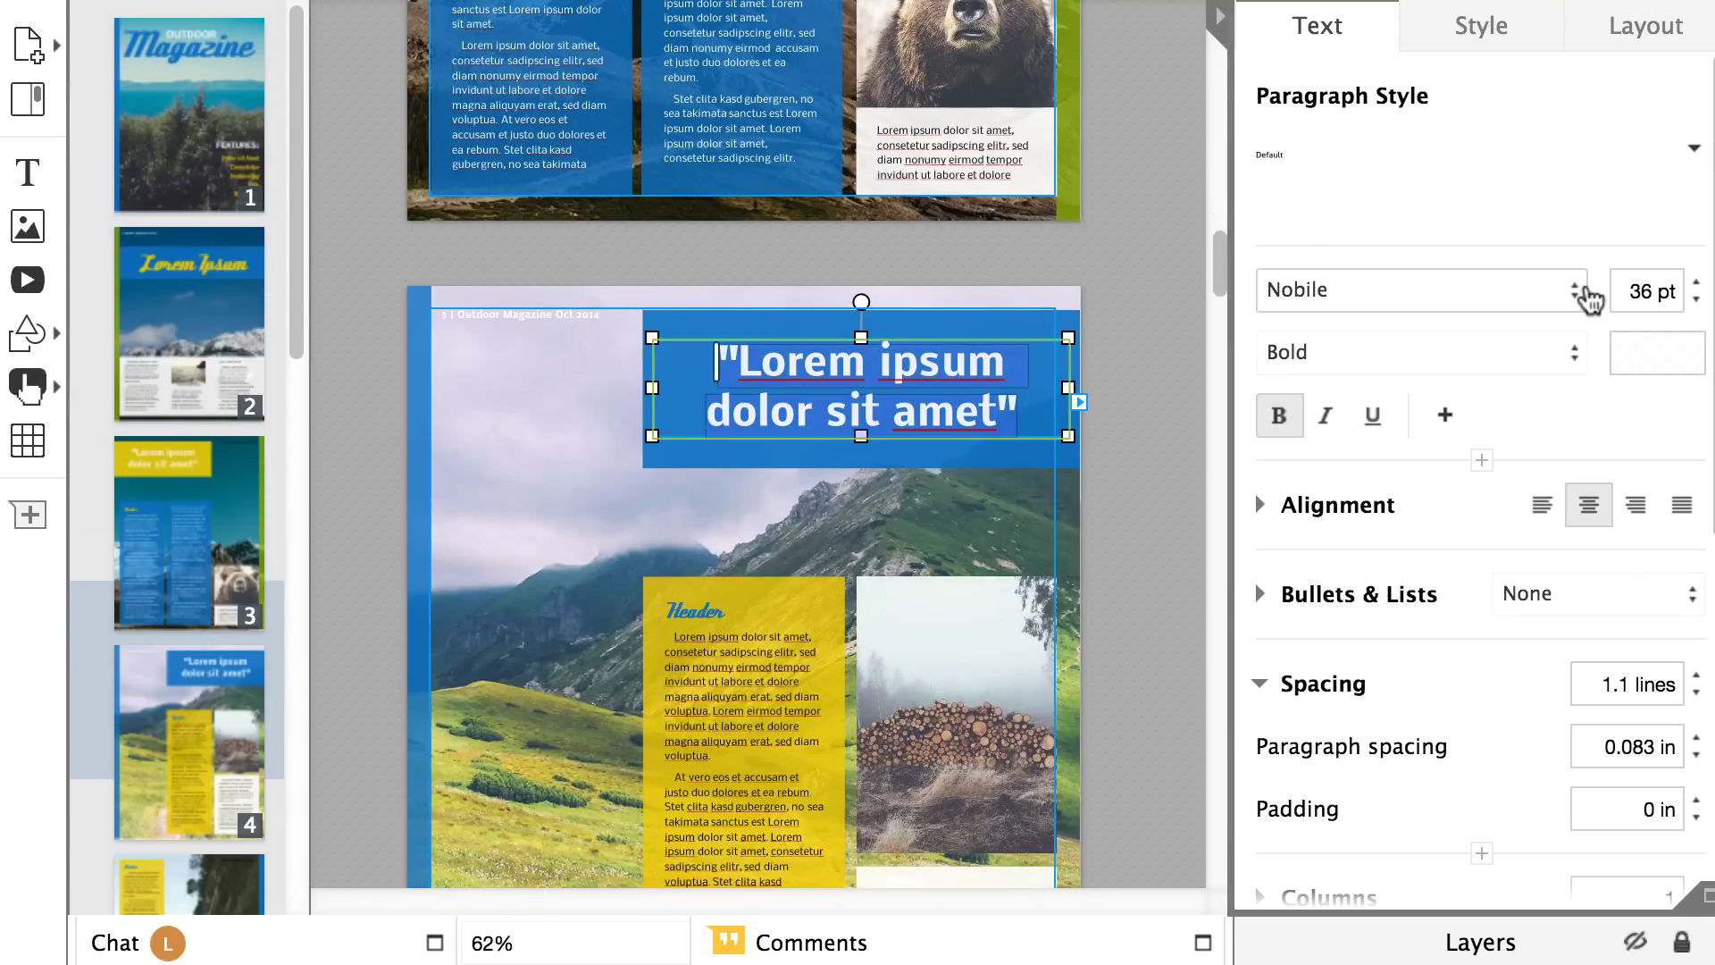
click(1573, 290)
click(1341, 388)
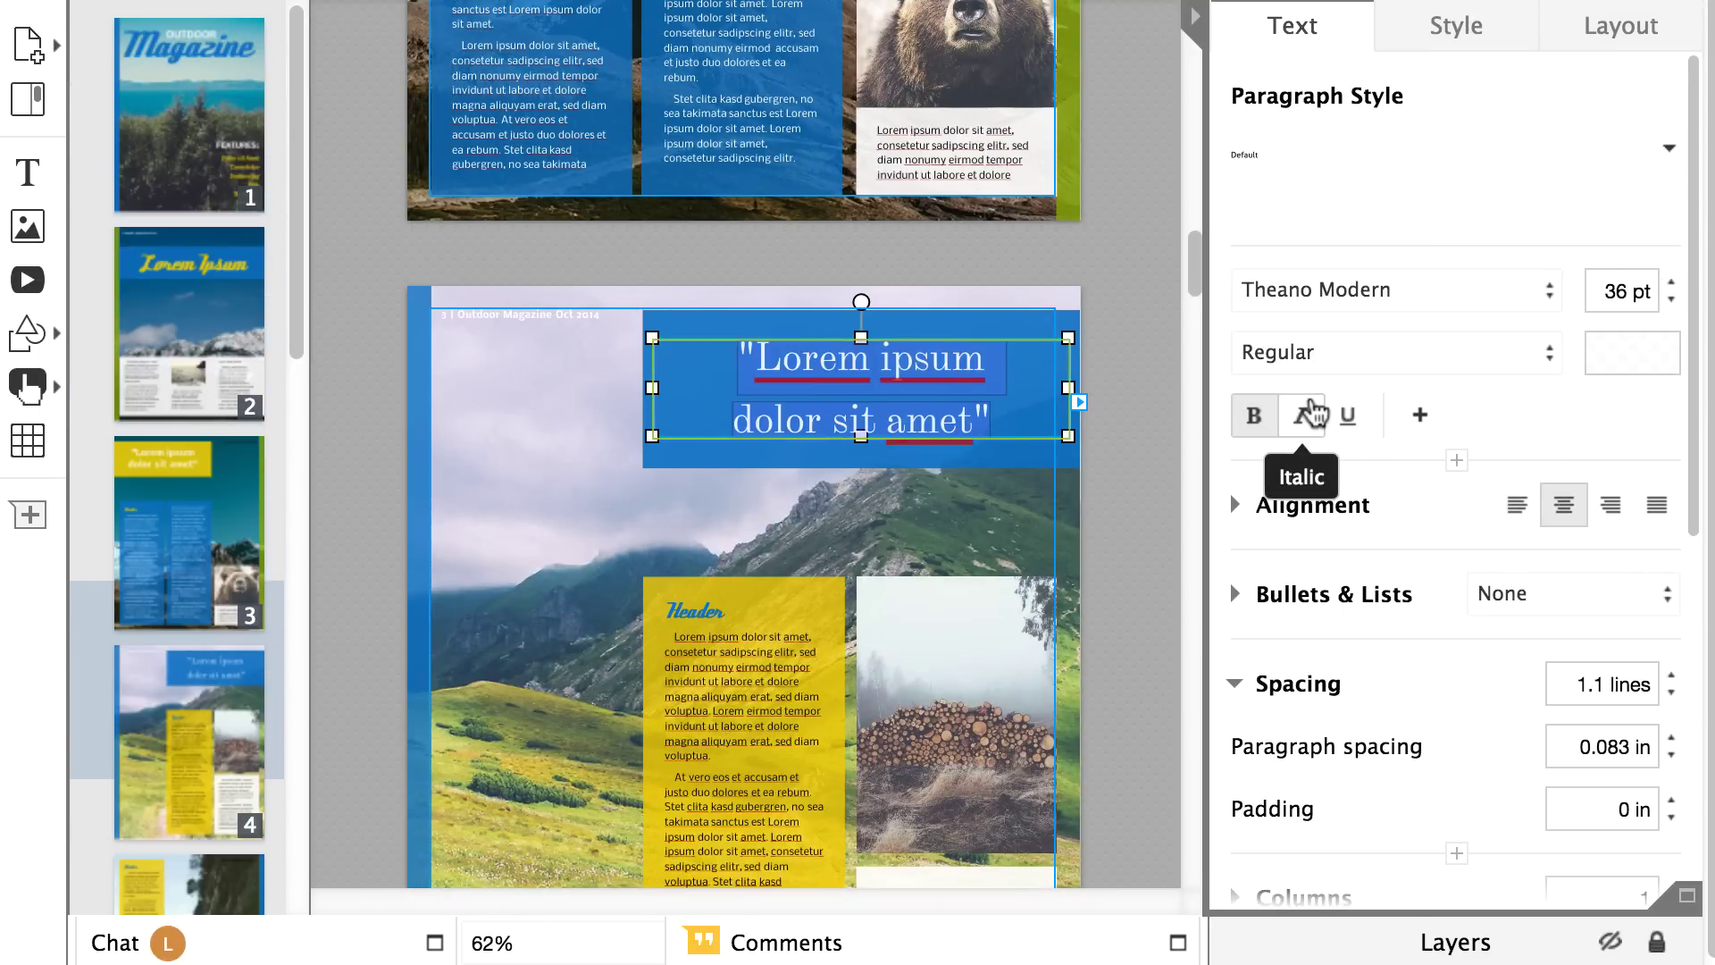
scroll(858, 537, down, 10)
click(955, 609)
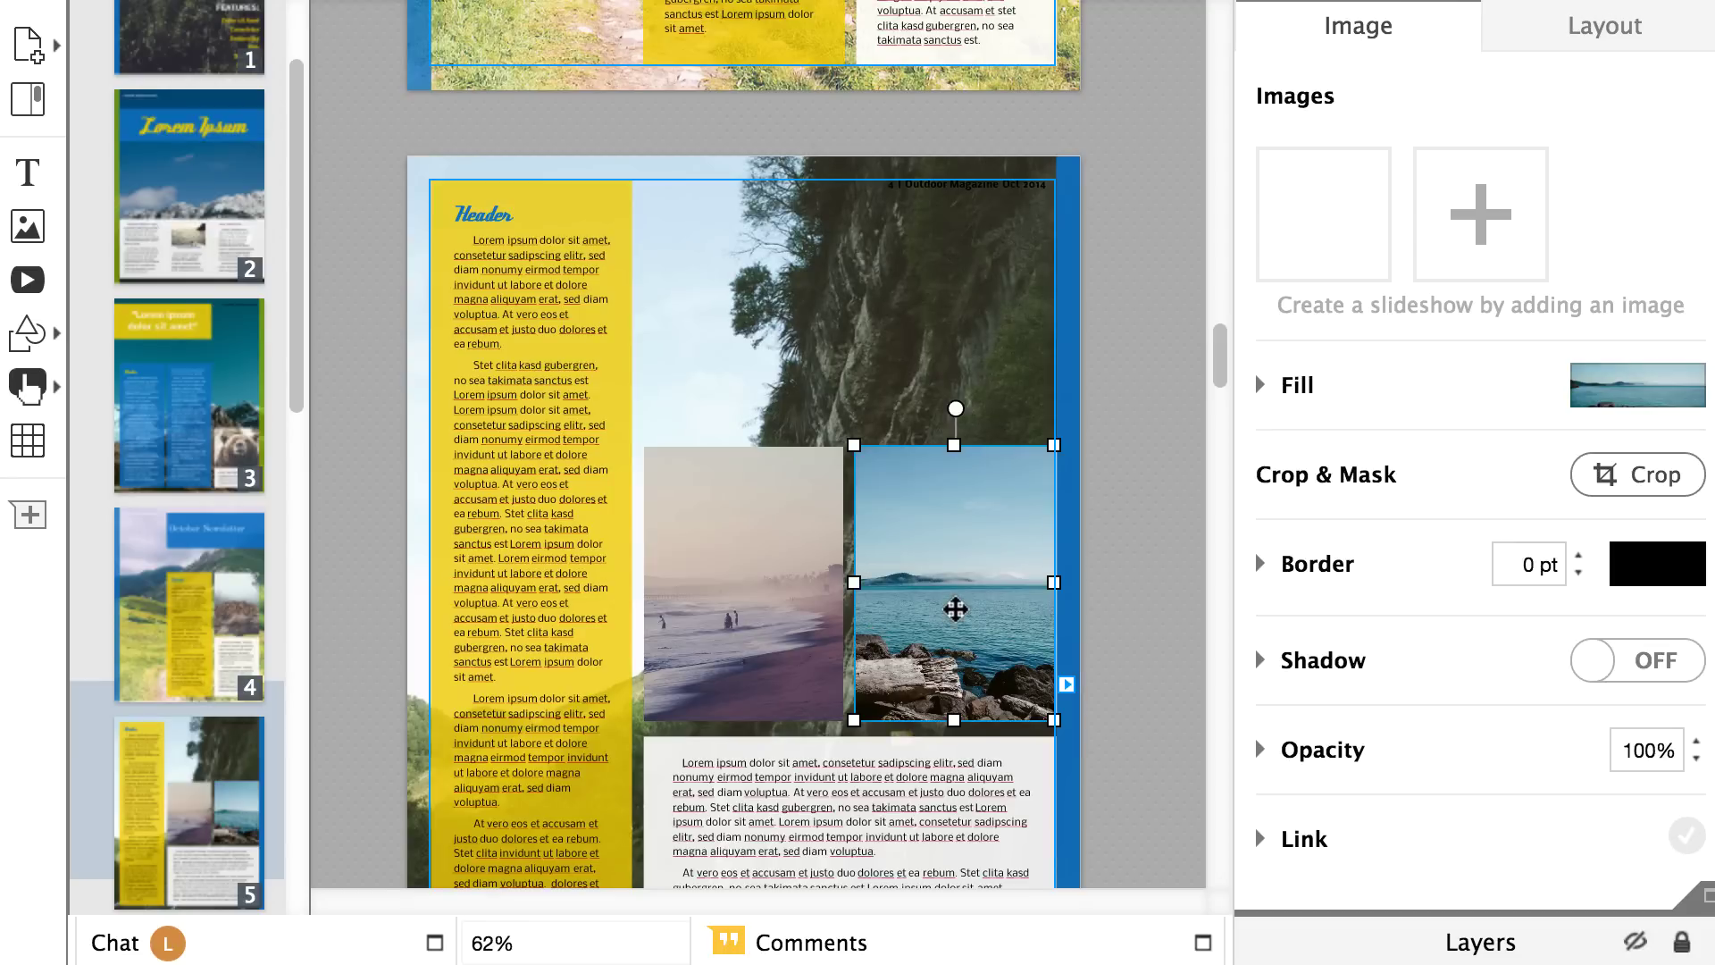
- Replace the page 5 sea photo with an autumn lake image found by searching 'lake'
double_click(955, 610)
text(lake)
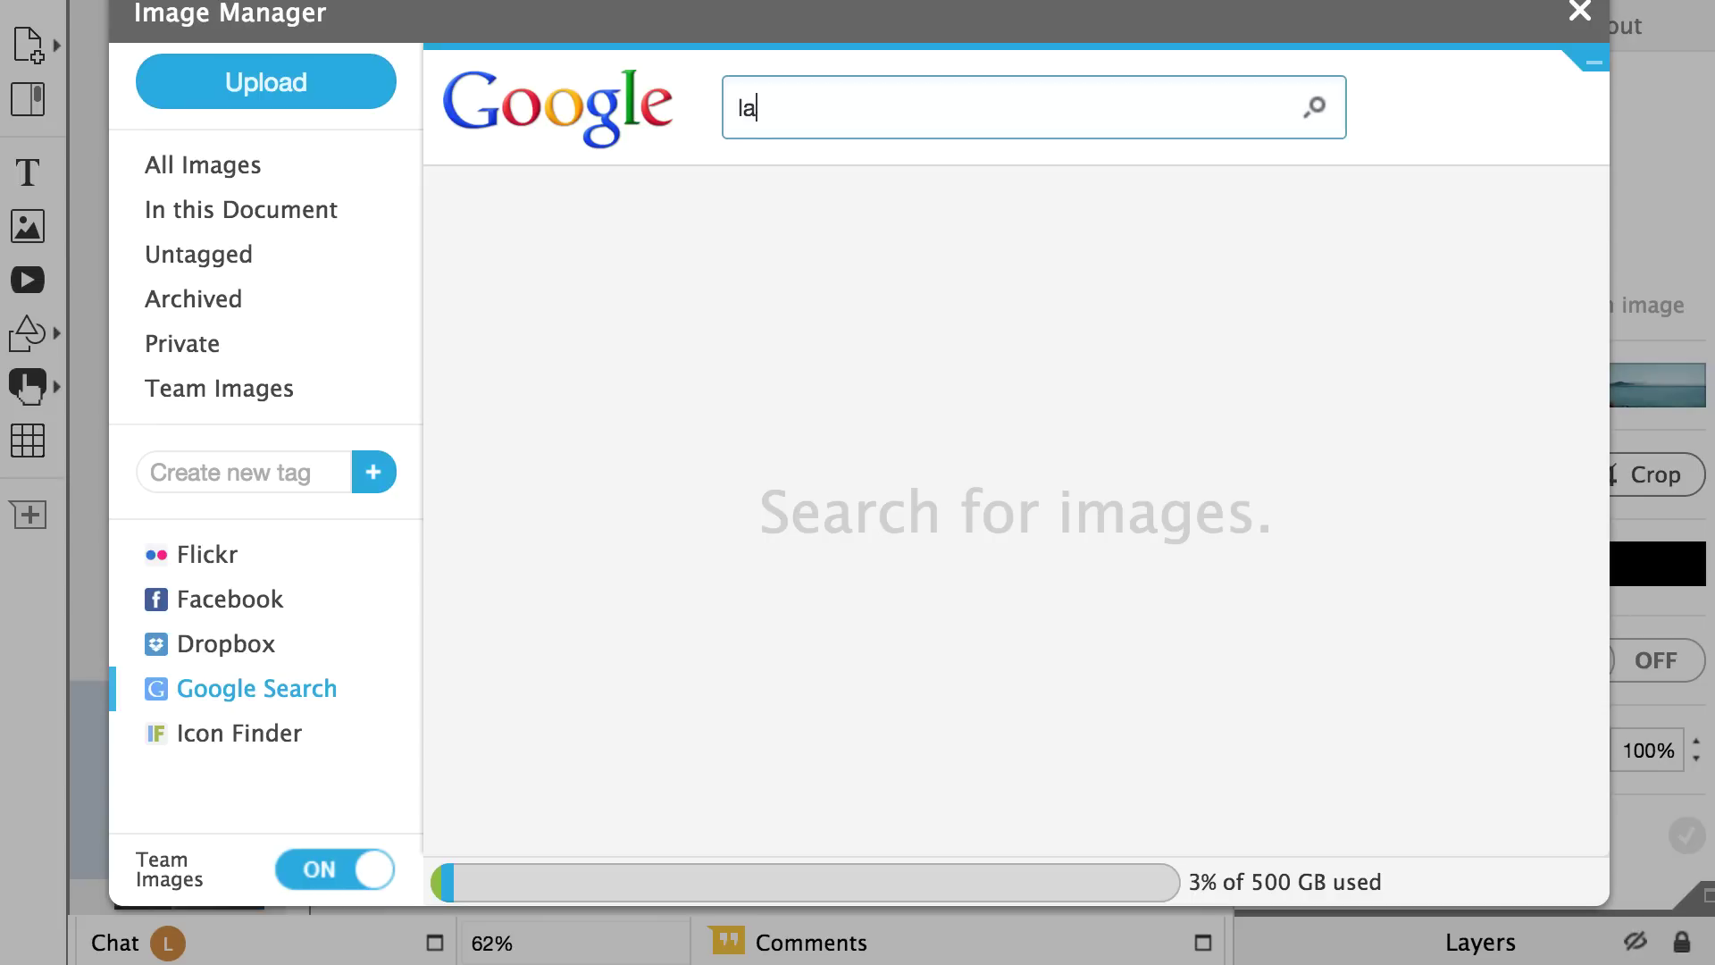
key(Return)
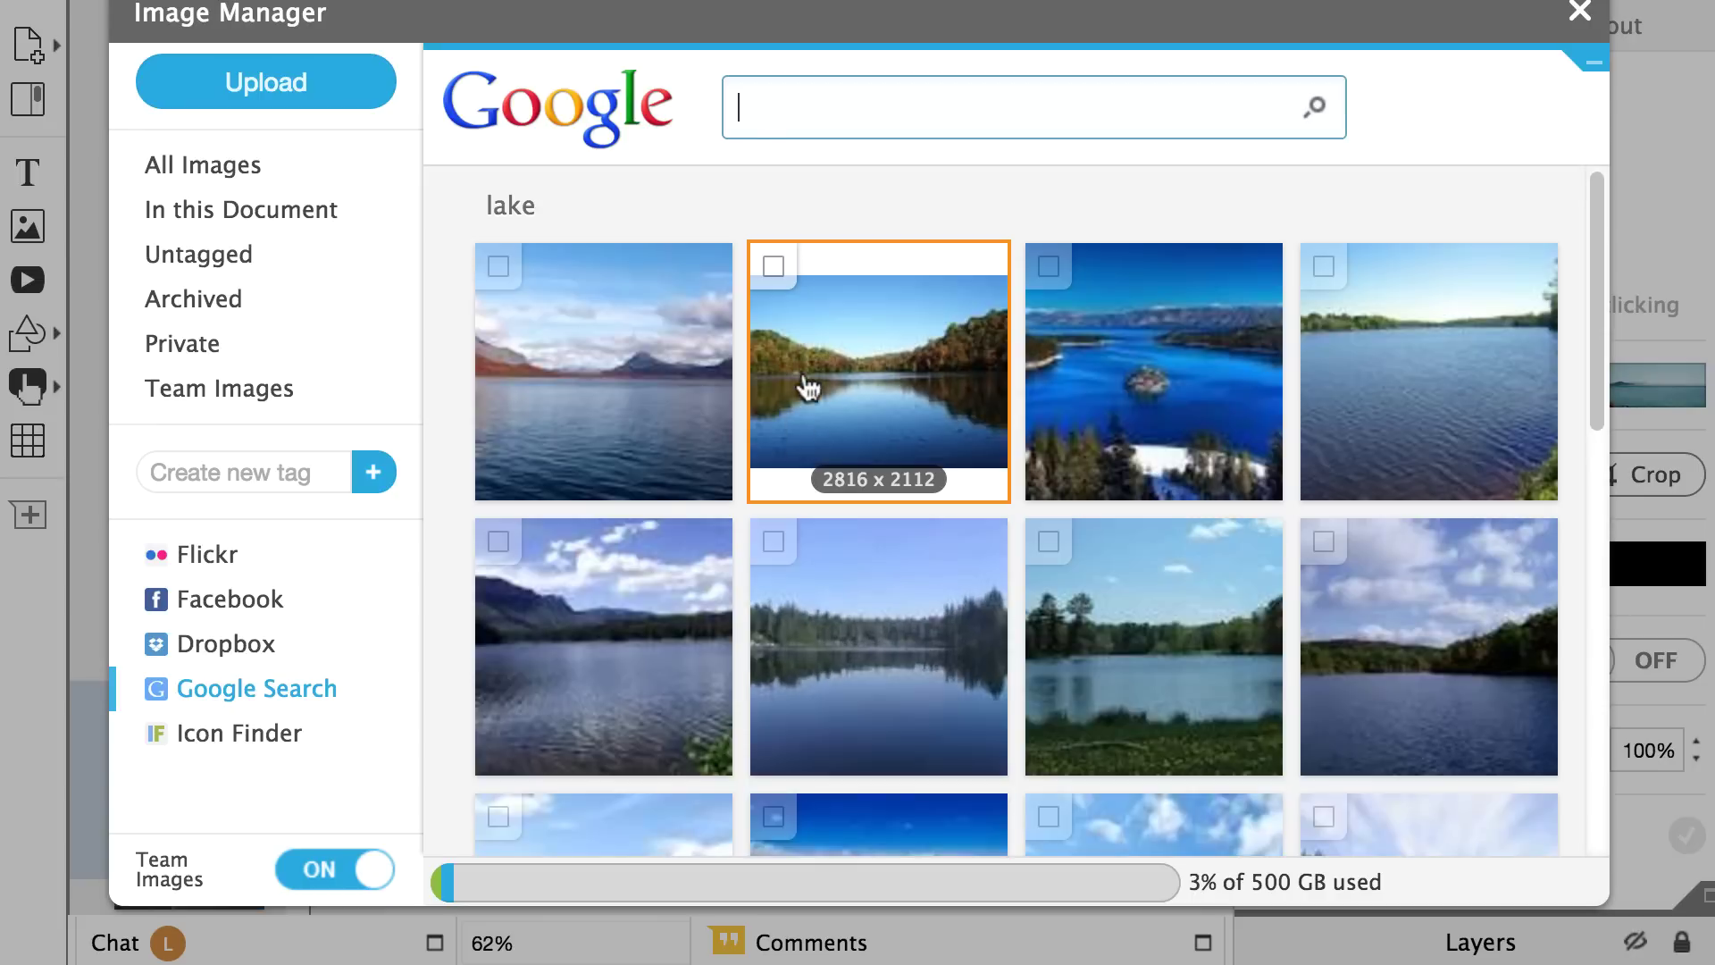
double_click(878, 370)
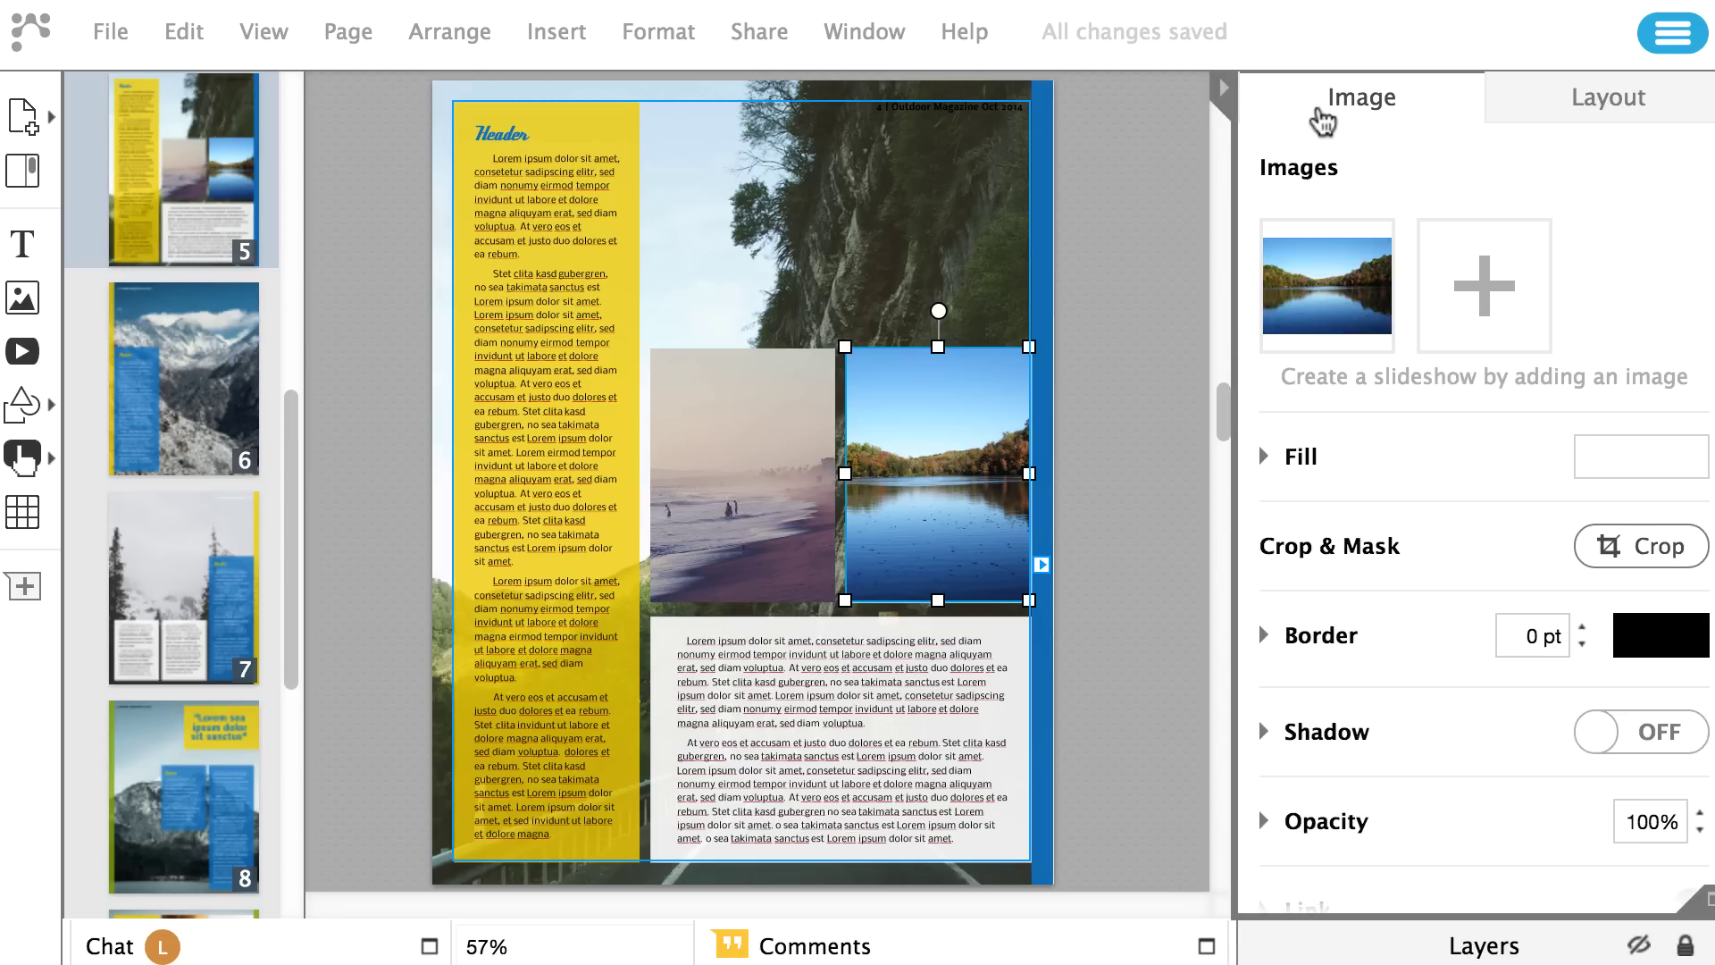
- Invite the suggested person as a collaborator on the document
click(759, 31)
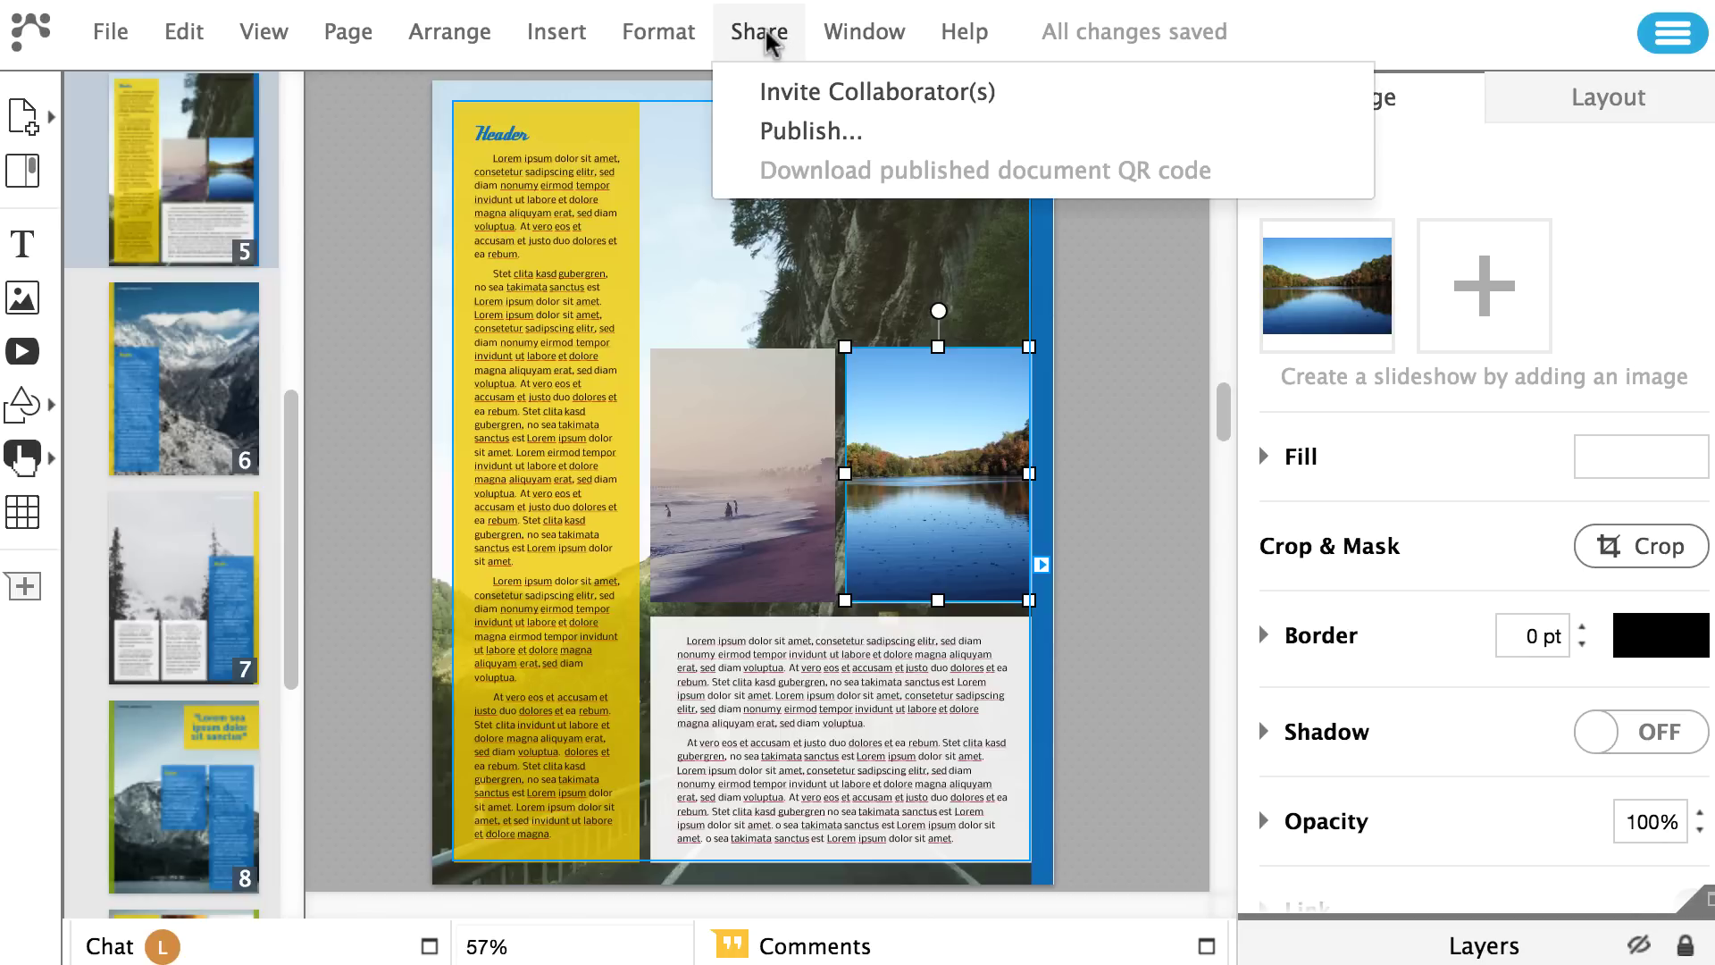
click(774, 87)
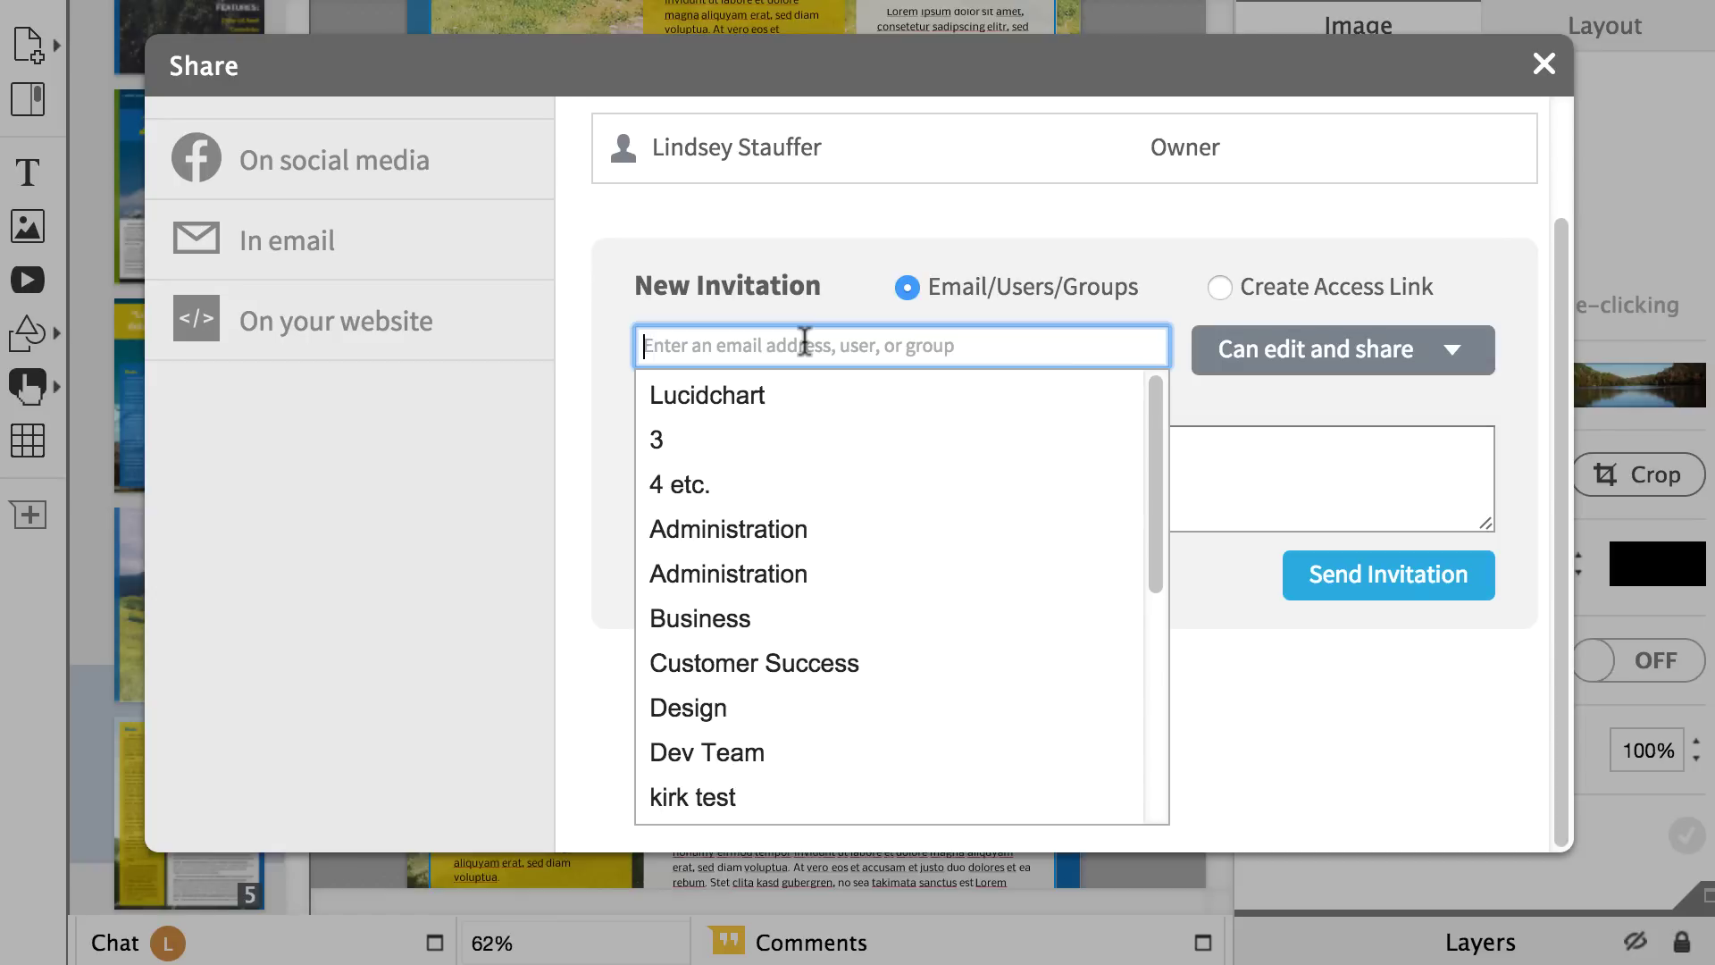
text(eliz)
click(867, 399)
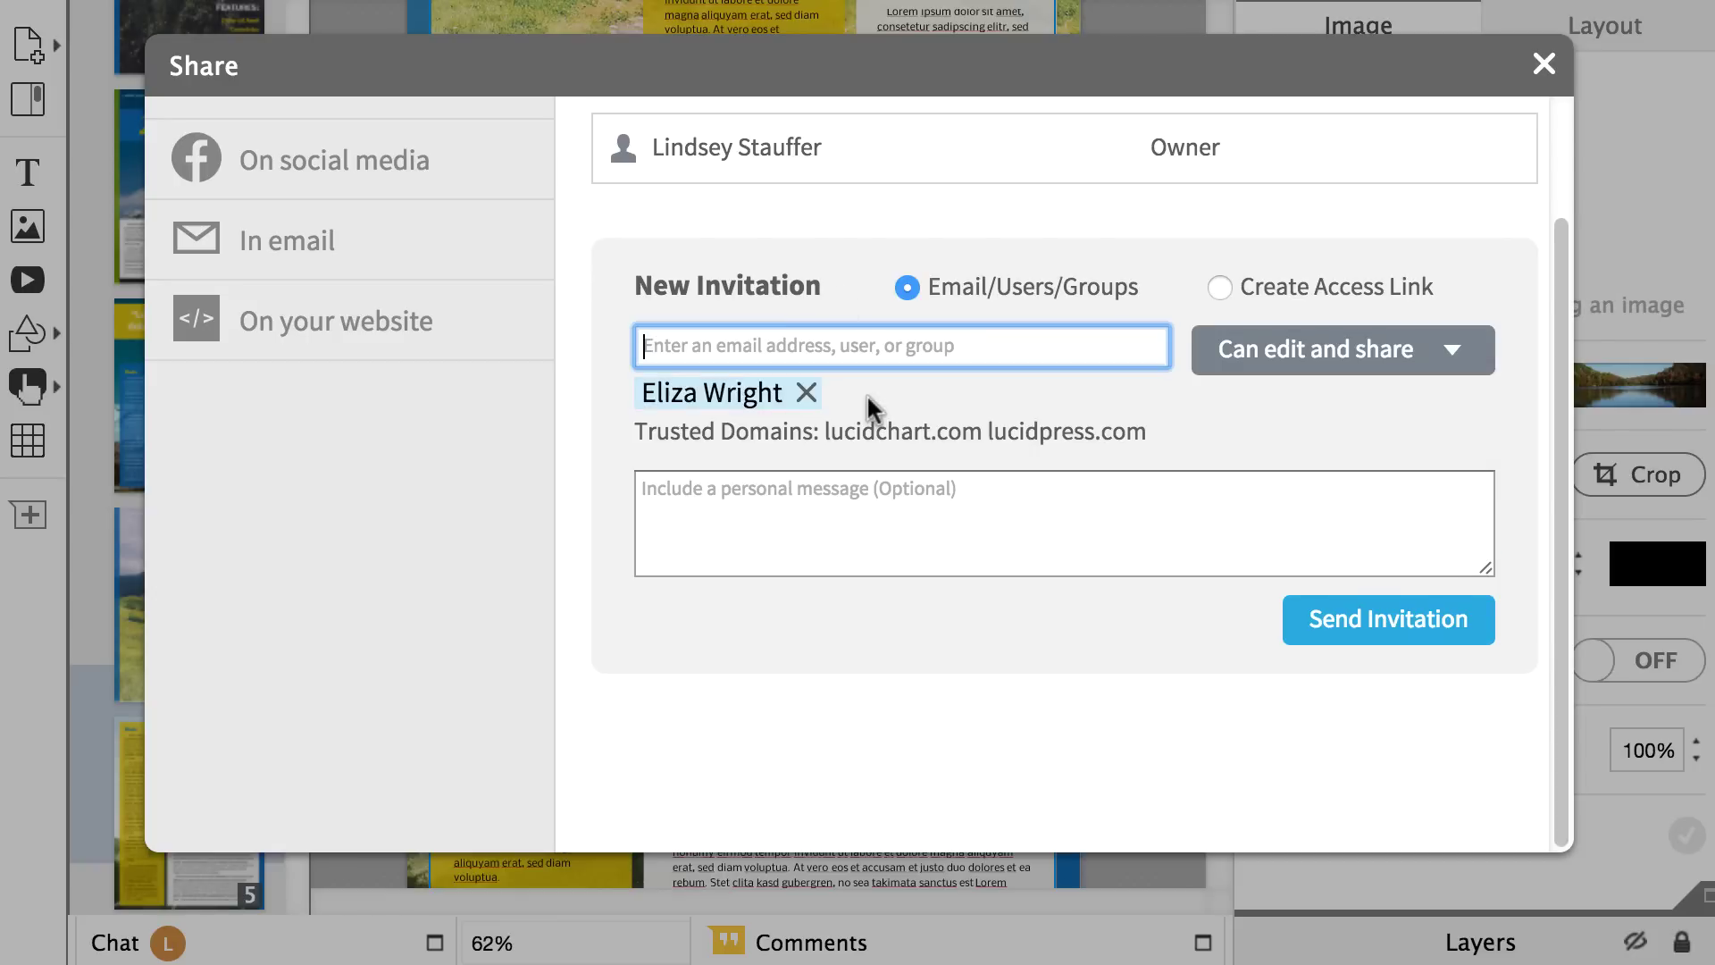
click(1388, 618)
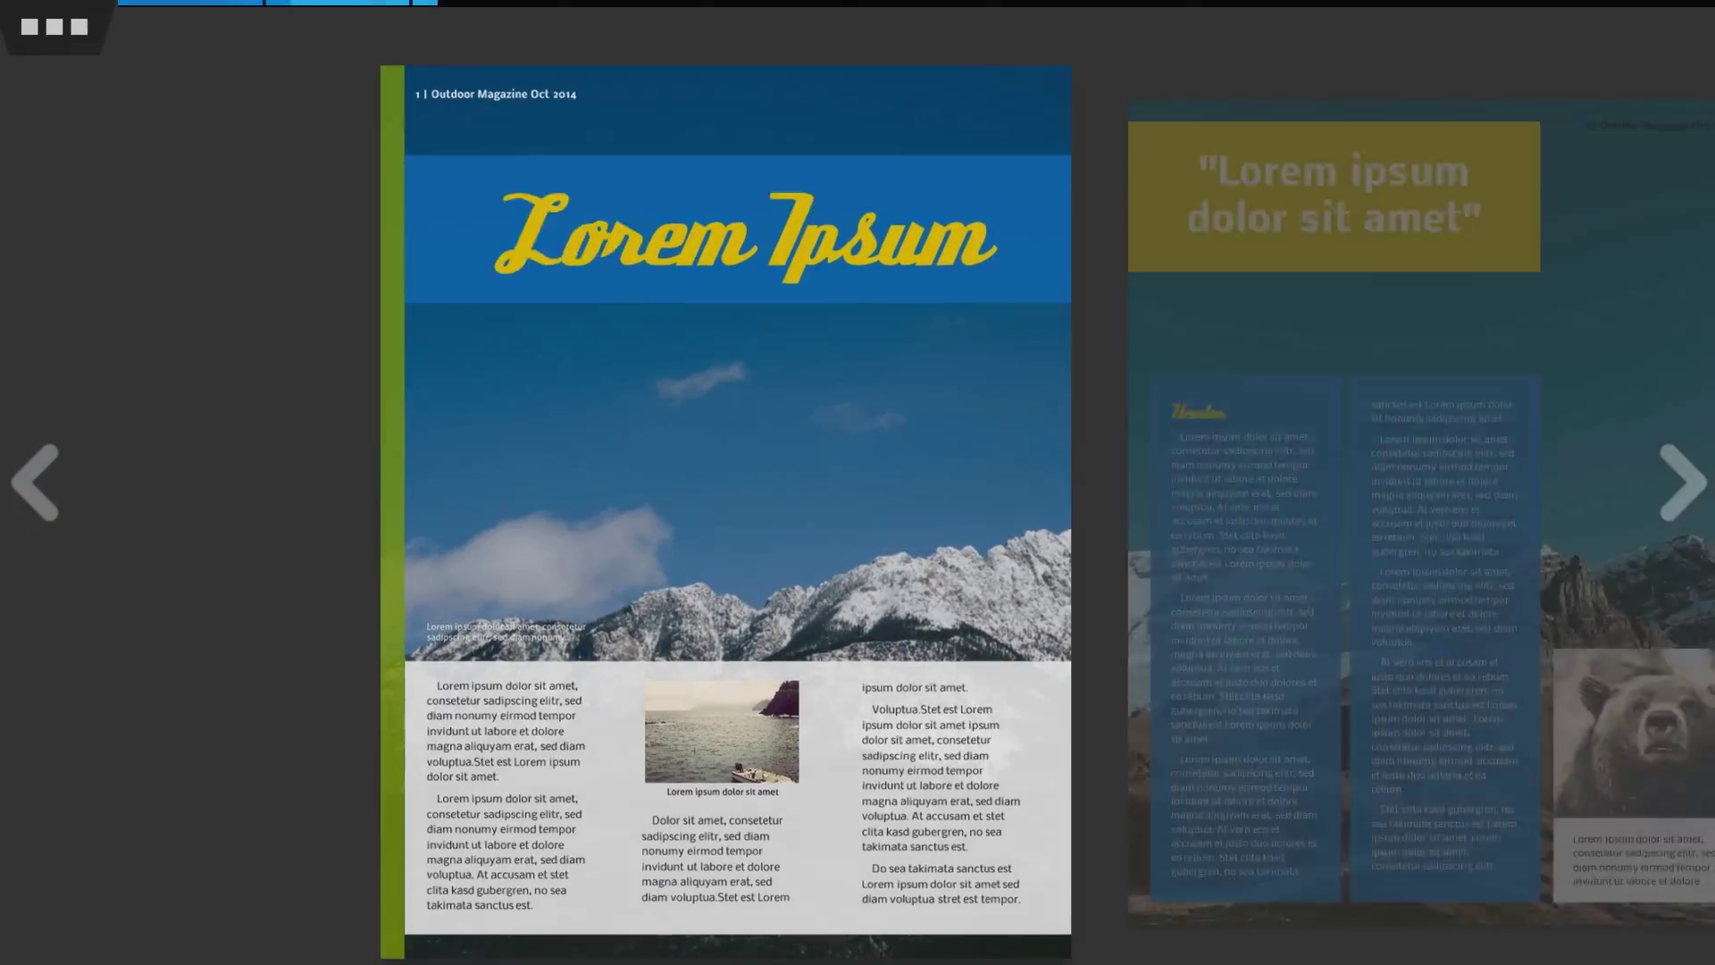